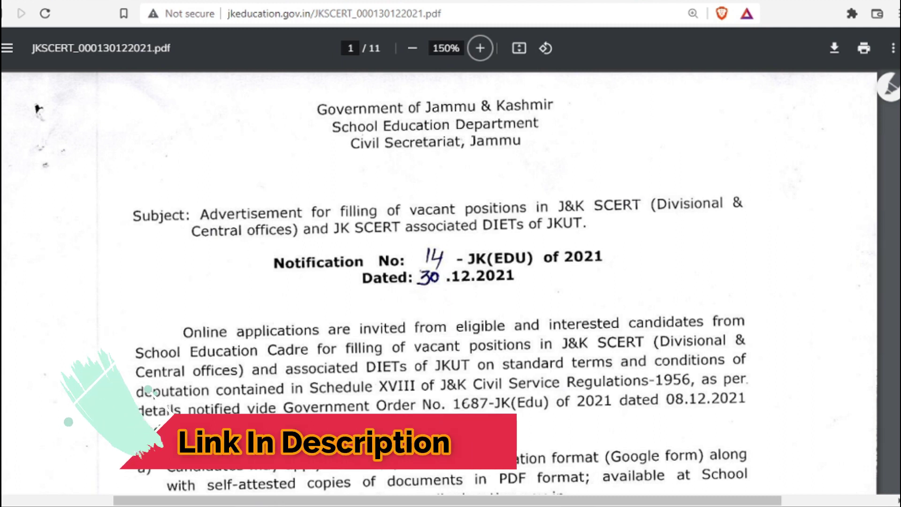
- Examine the notification's application terms and the tables of notified posts for the JK SCERT offices and associated DIETs
scroll(395, 272, "down", 4)
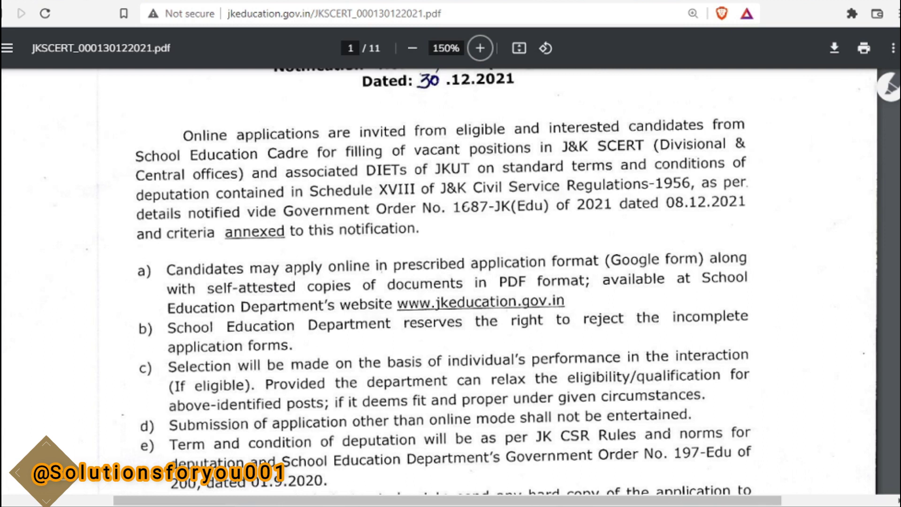
scroll(439, 282, "down", 20)
scroll(439, 281, "up", 2)
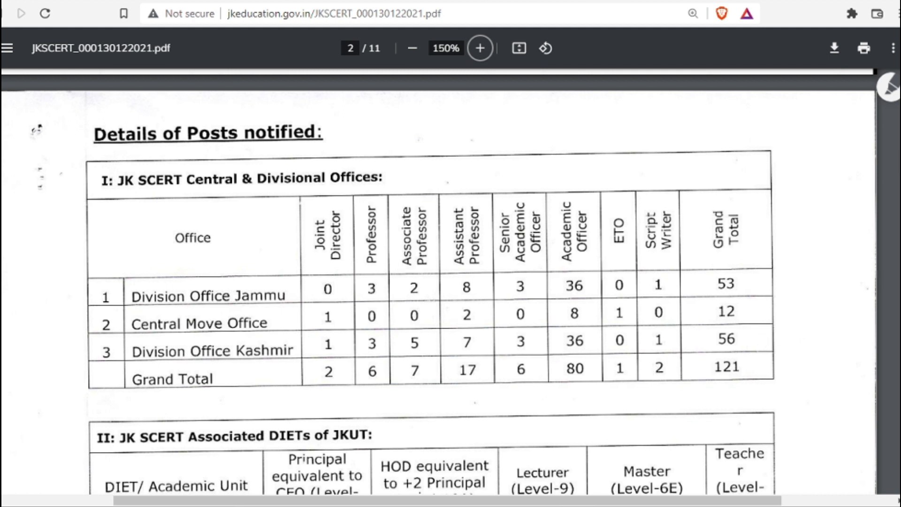
scroll(435, 282, "down", 5)
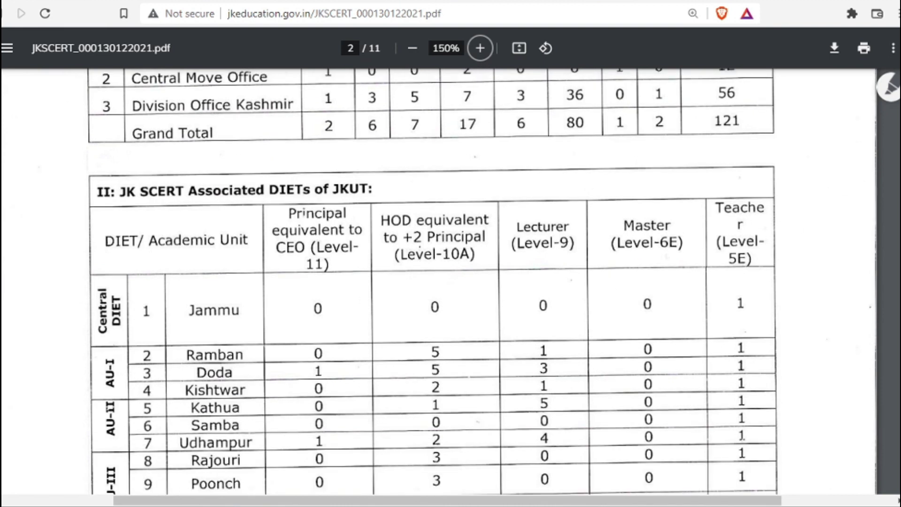
scroll(435, 281, "down", 4)
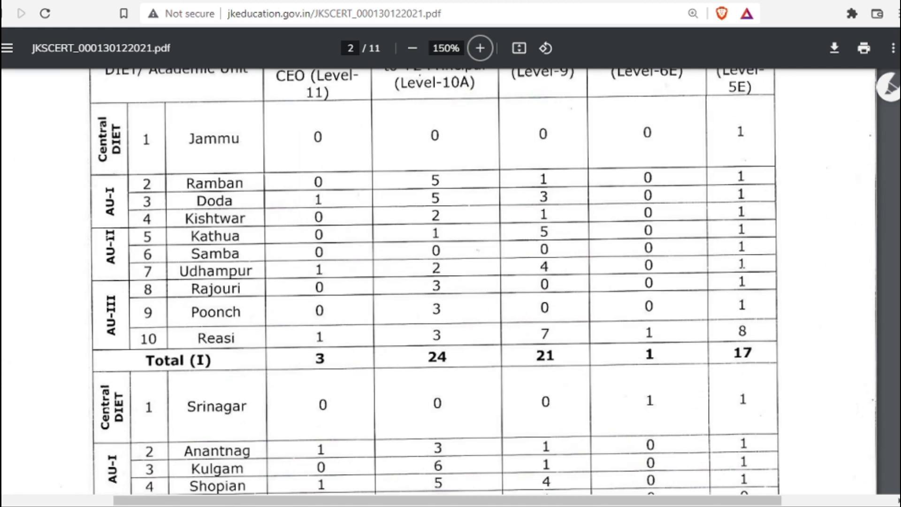
scroll(434, 281, "up", 2)
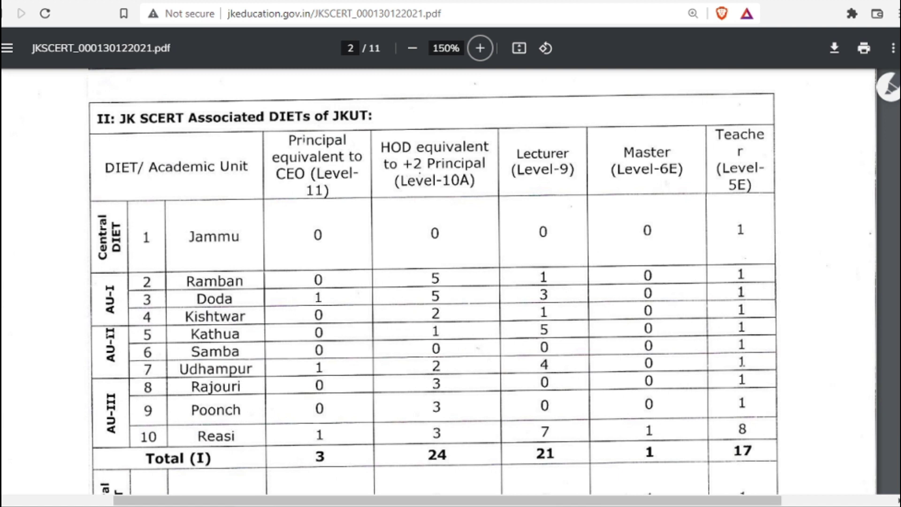
scroll(434, 281, "down", 7)
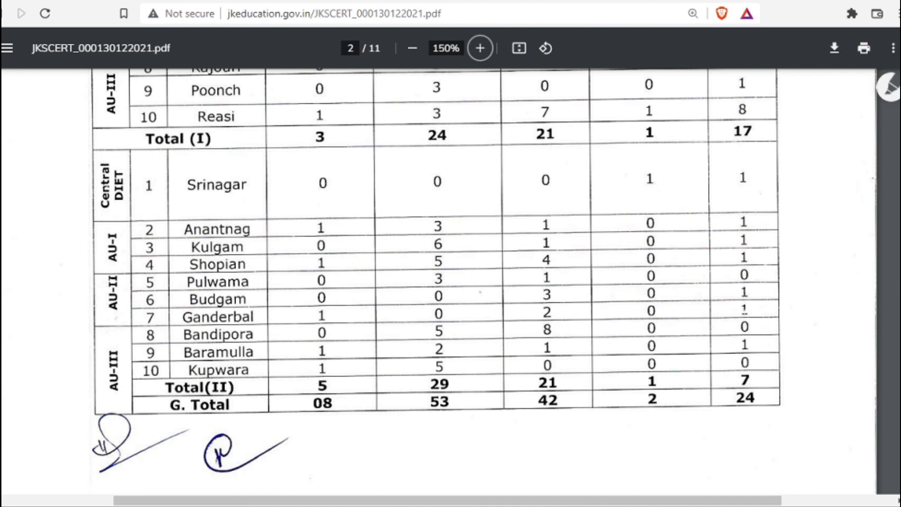
scroll(450, 282, "down", 8)
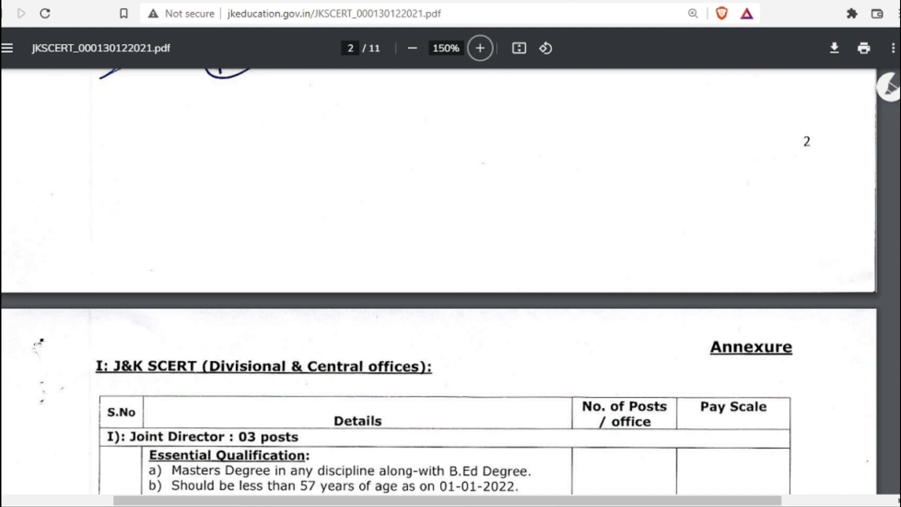
- Examine the annexure's qualification, experience and pay scale requirements for the Joint Director and Professor posts
scroll(451, 281, "down", 5)
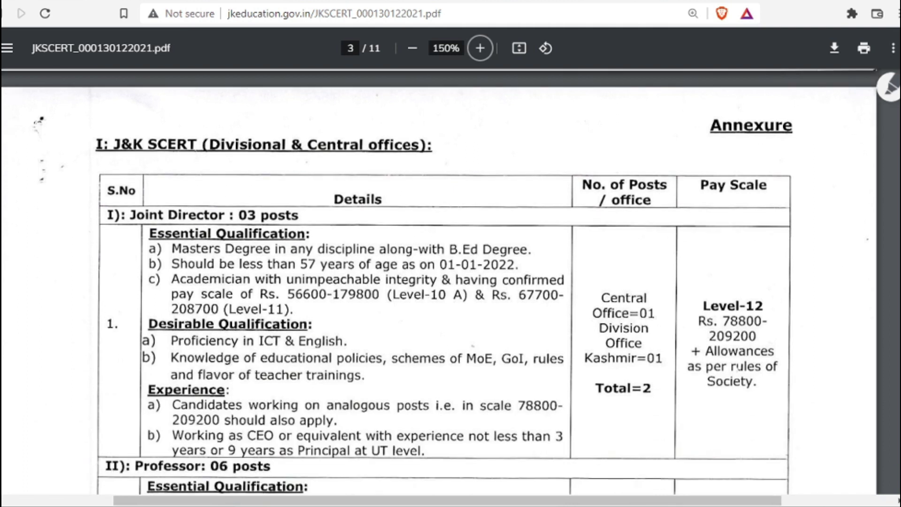
scroll(451, 281, "down", 1)
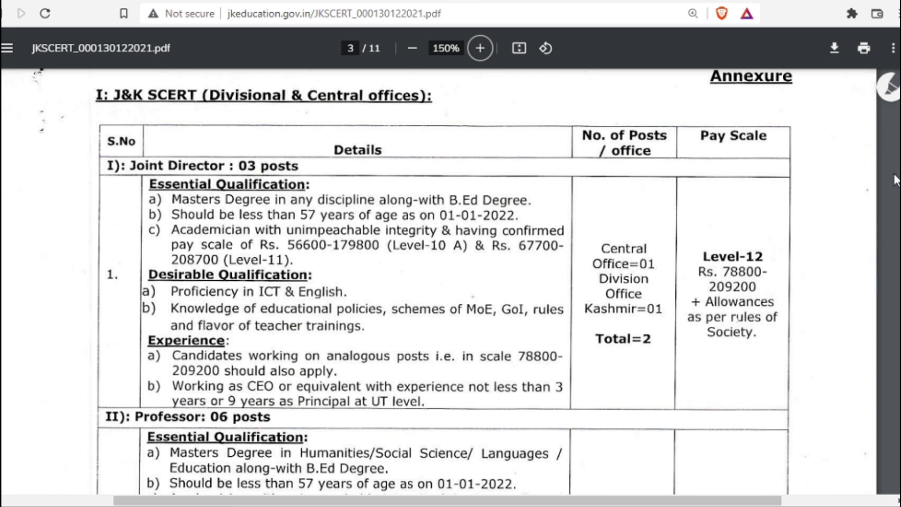
scroll(443, 281, "down", 3)
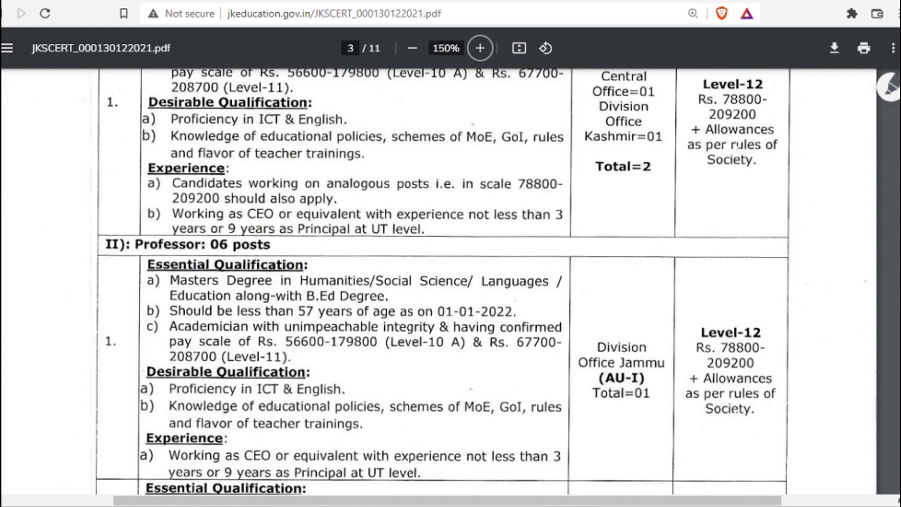
scroll(443, 282, "up", 3)
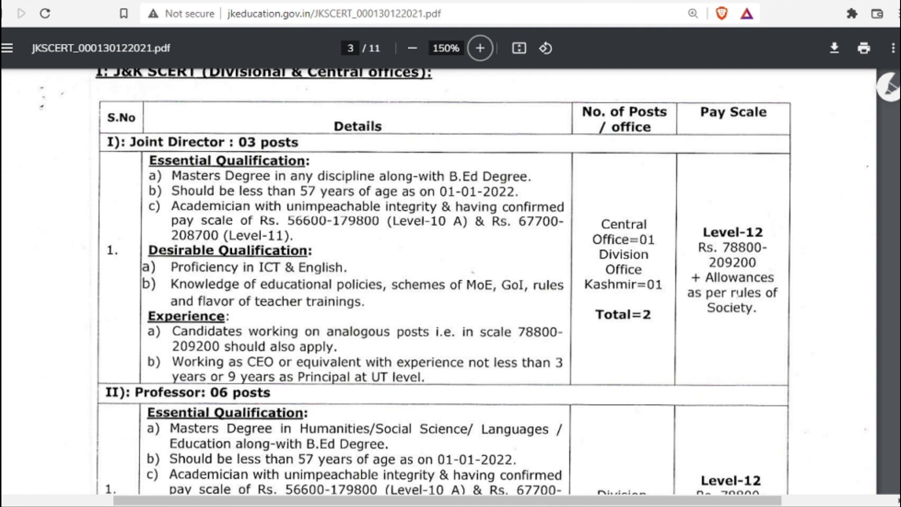
scroll(444, 282, "down", 4)
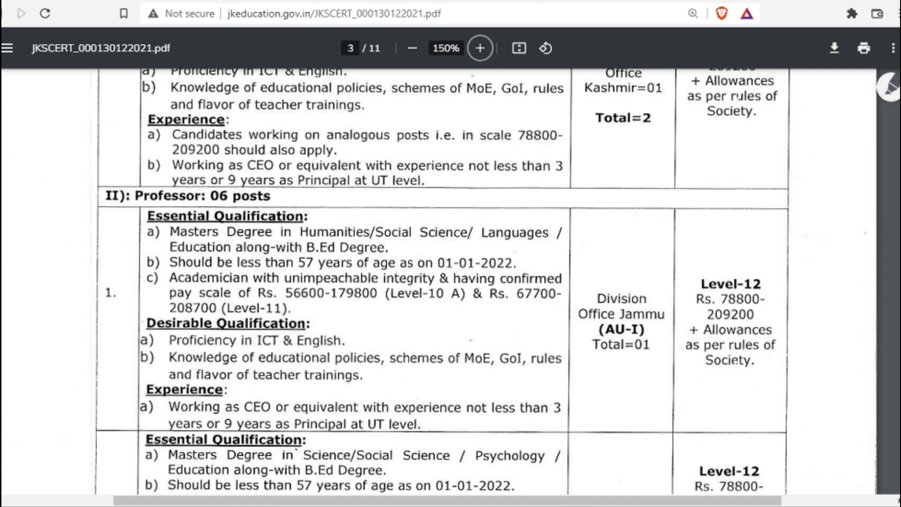
scroll(451, 282, "down", 15)
scroll(451, 281, "down", 12)
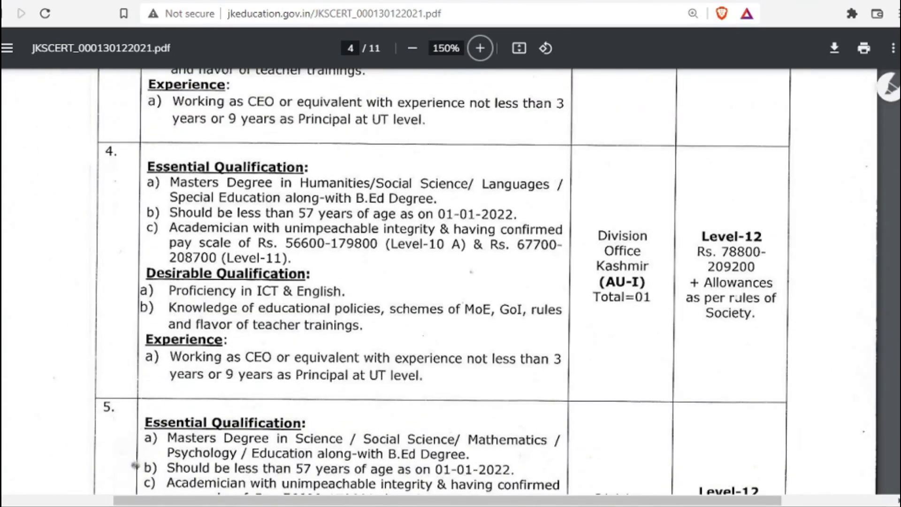
scroll(450, 281, "down", 11)
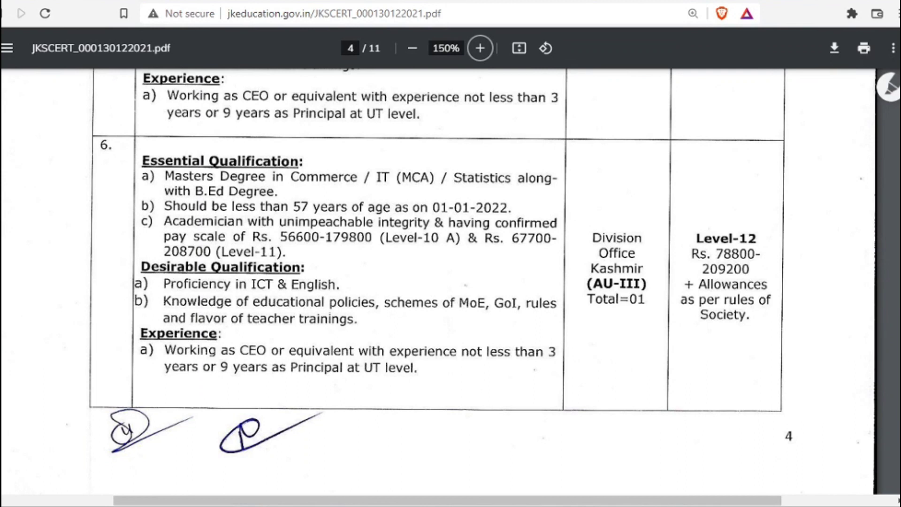
- Examine the annexure from the Associate Professor posts through to the DIET posts and qualifications table on page 11
scroll(451, 282, "down", 9)
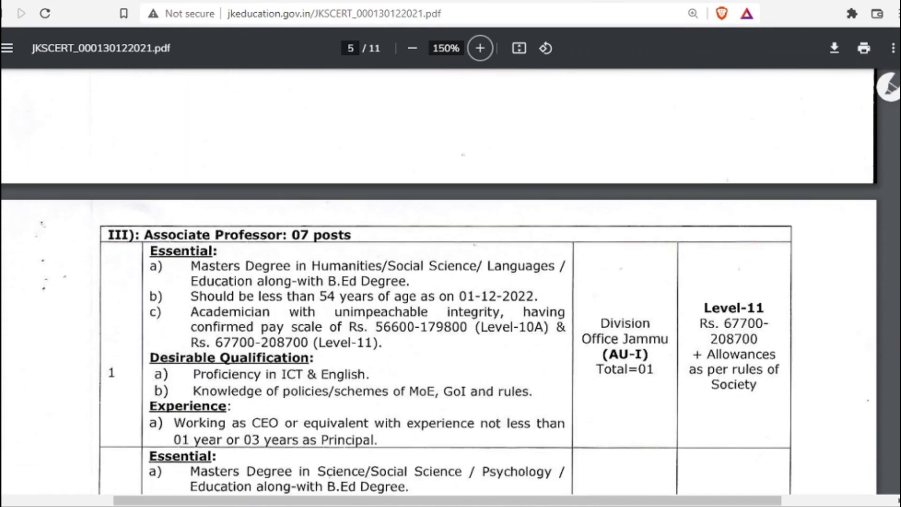
scroll(451, 282, "down", 2)
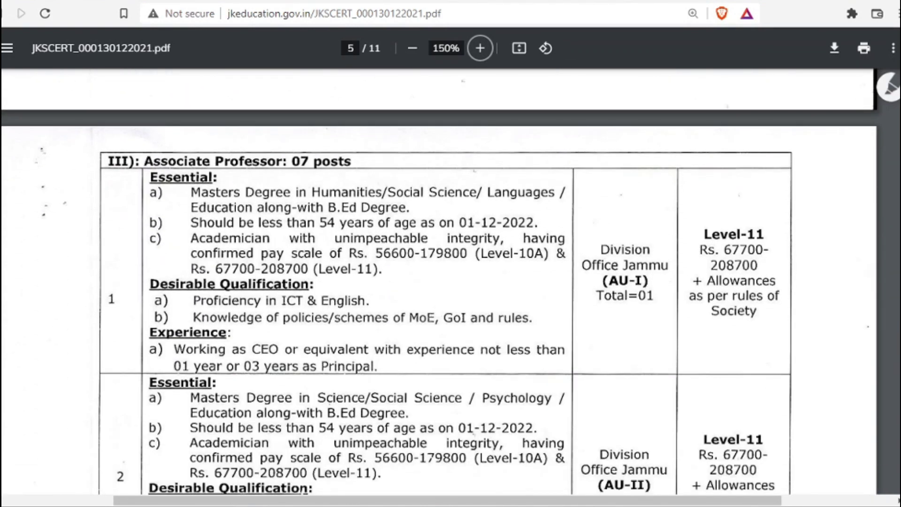
scroll(450, 282, "down", 10)
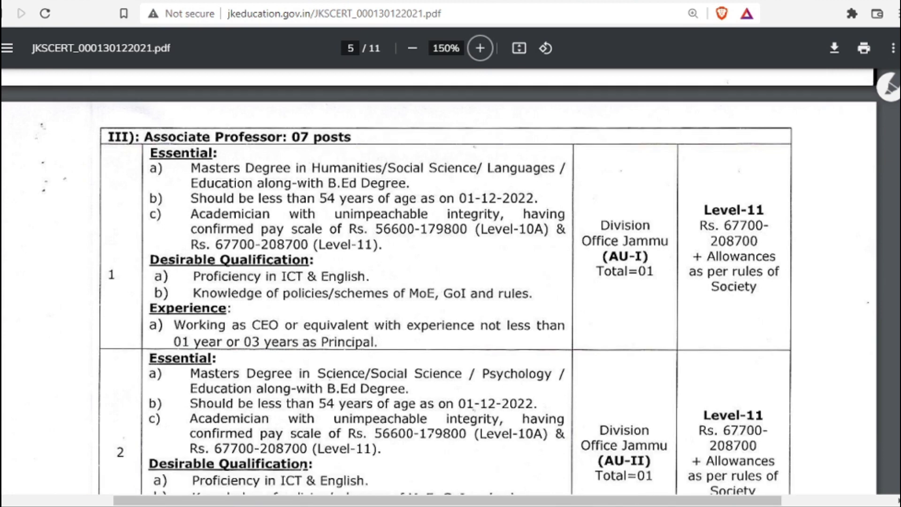
scroll(450, 281, "down", 15)
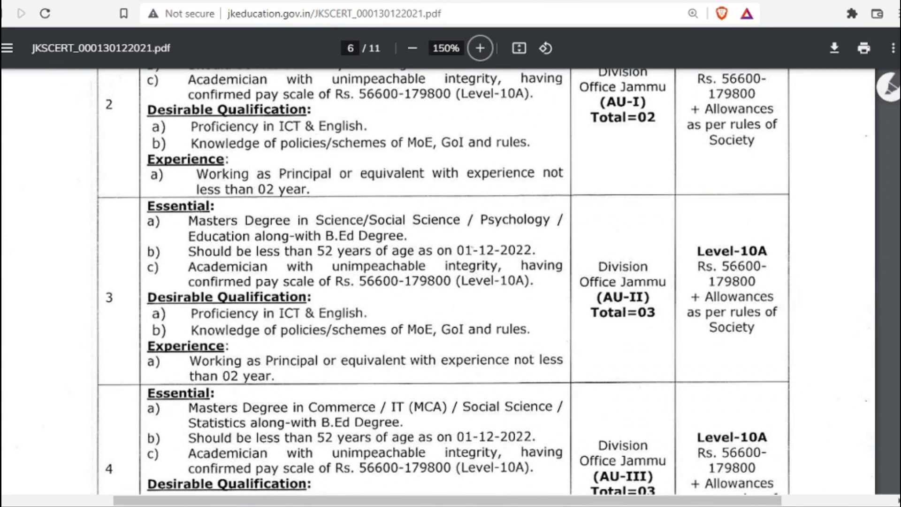
scroll(472, 249, "down", 13)
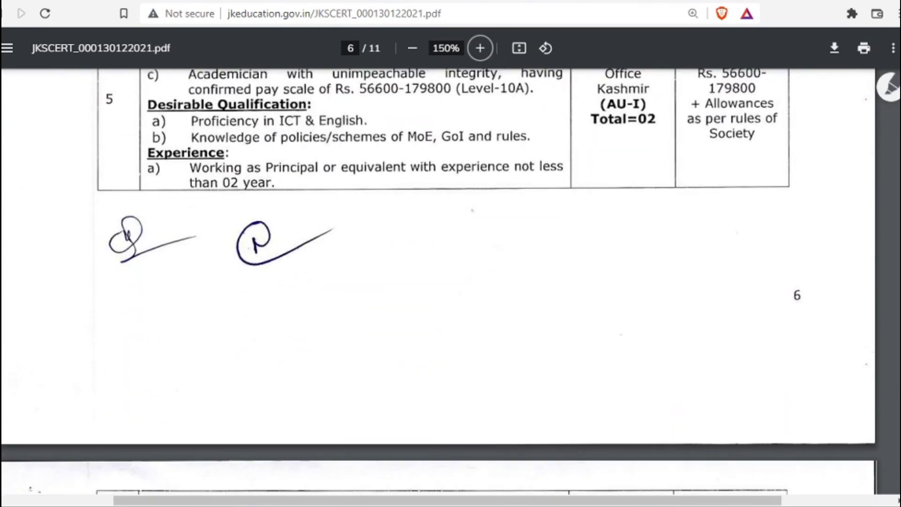
scroll(450, 282, "down", 20)
scroll(450, 281, "down", 18)
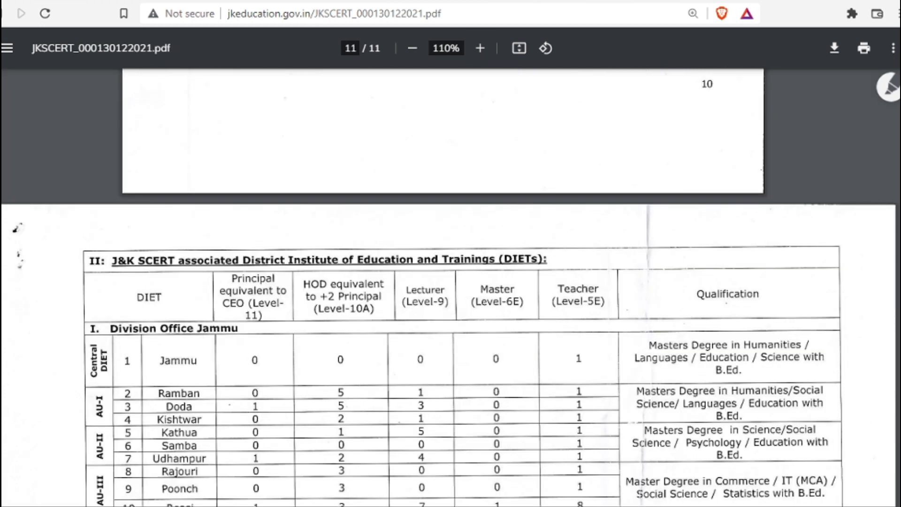
scroll(450, 290, "down", 3)
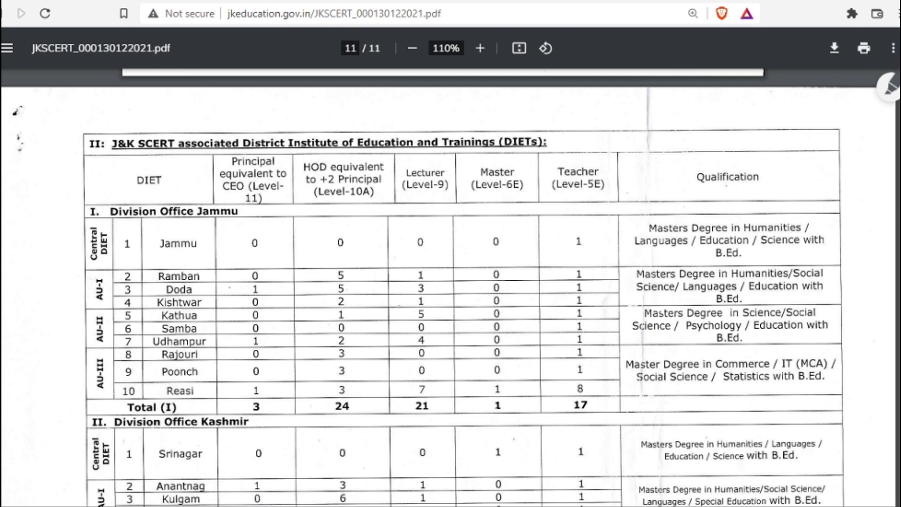
scroll(852, 449, "down", 5)
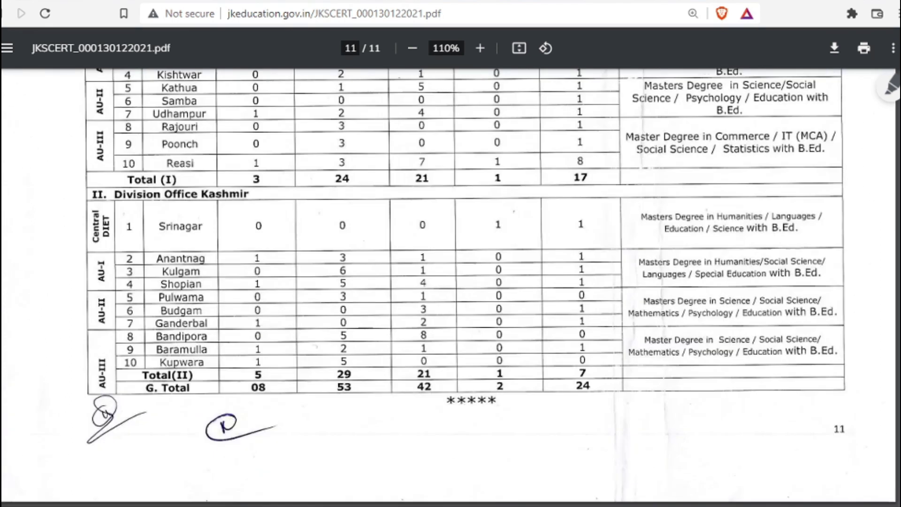
- Switch to the Google Forms application, review the saved applicant details and continue to the Education Qualification Details section
left_click(674, 2)
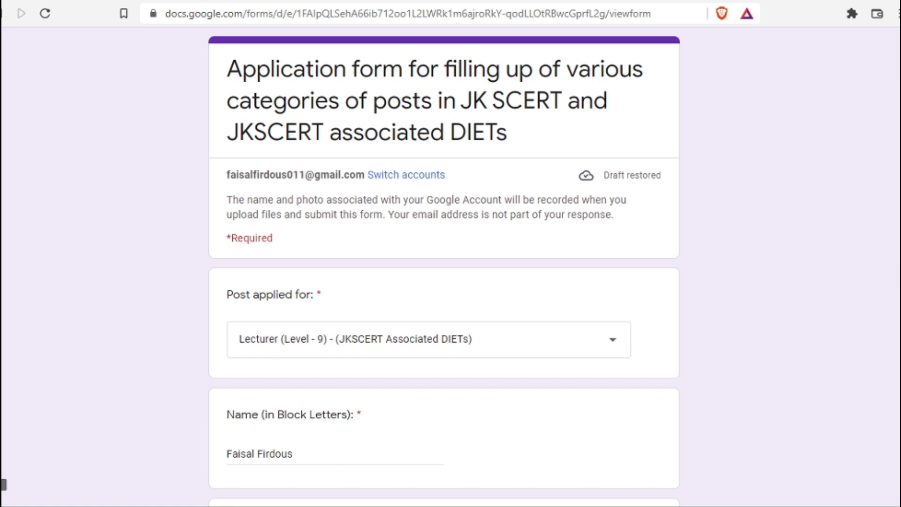
scroll(700, 162, "down", 4)
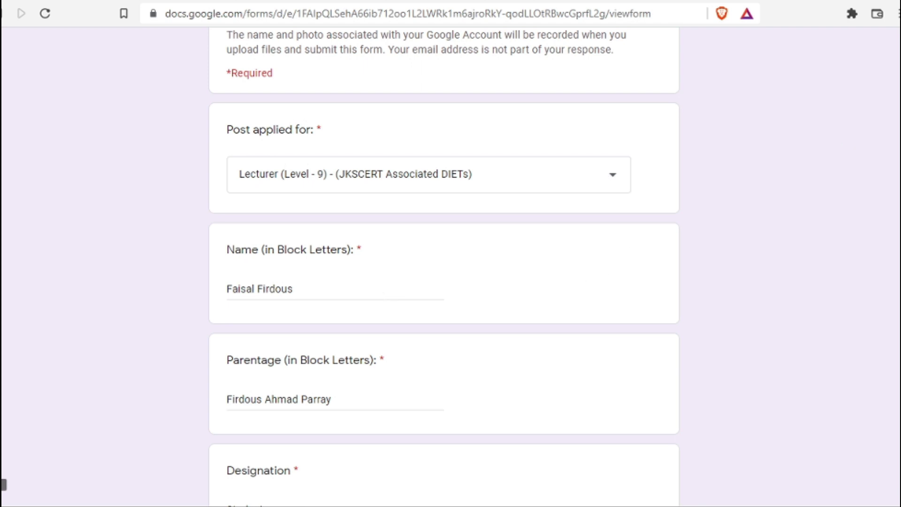
scroll(445, 263, "down", 5)
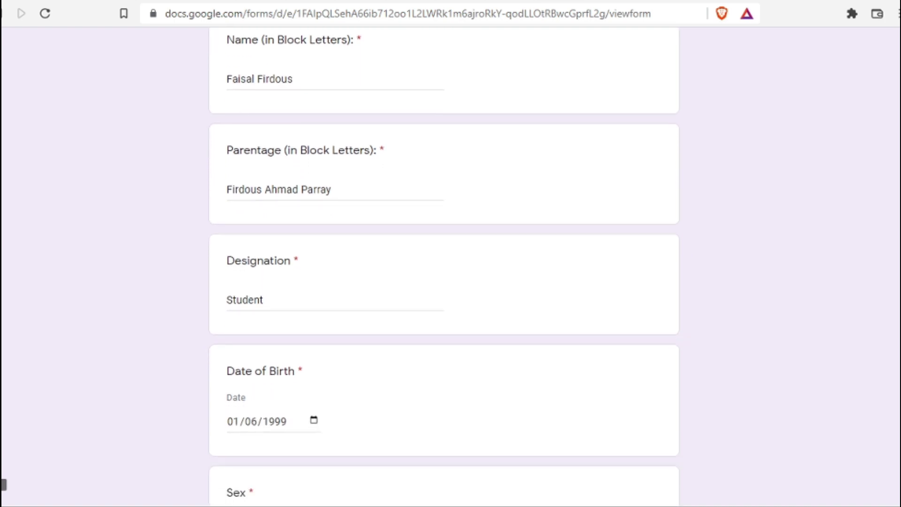
scroll(445, 263, "down", 7)
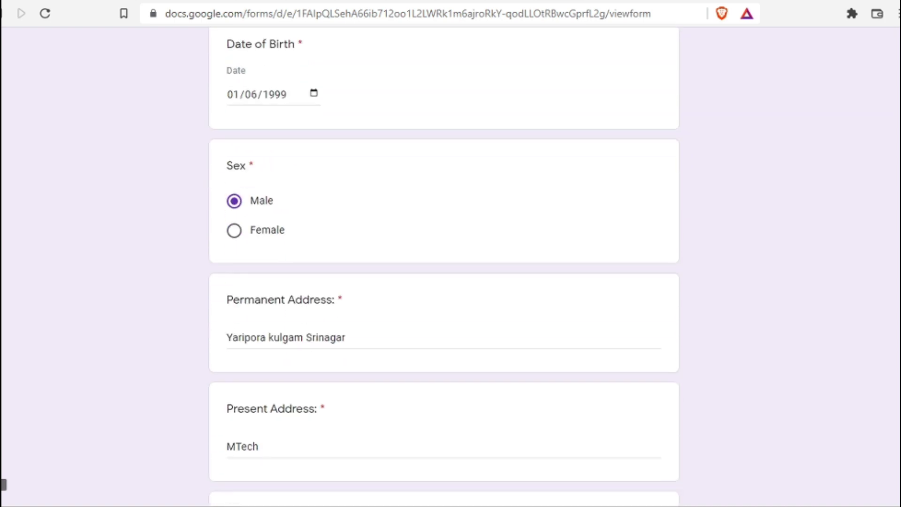
scroll(444, 263, "down", 2)
scroll(444, 262, "down", 3)
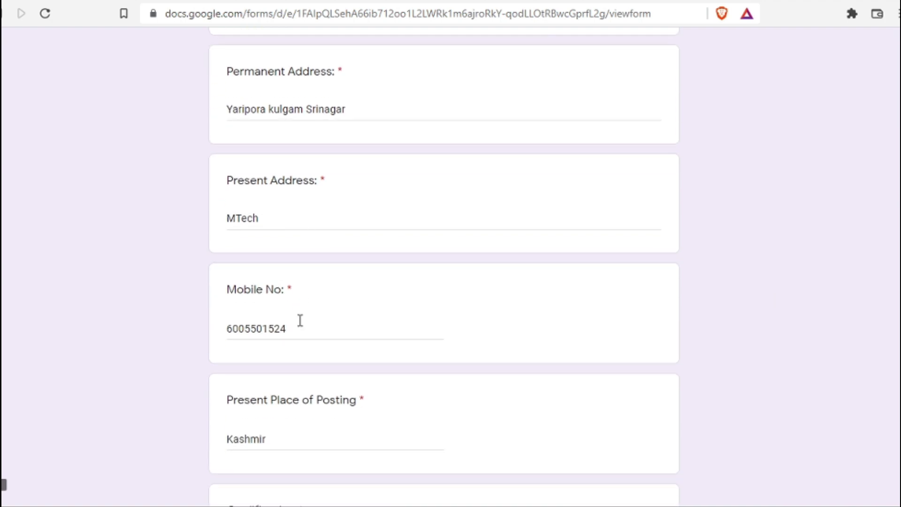
scroll(444, 263, "down", 6)
scroll(444, 268, "down", 3)
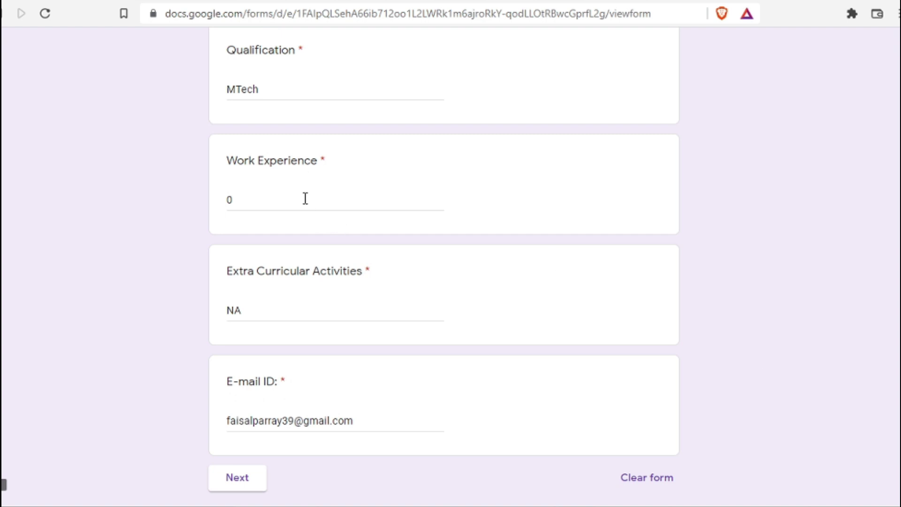
left_click(288, 198)
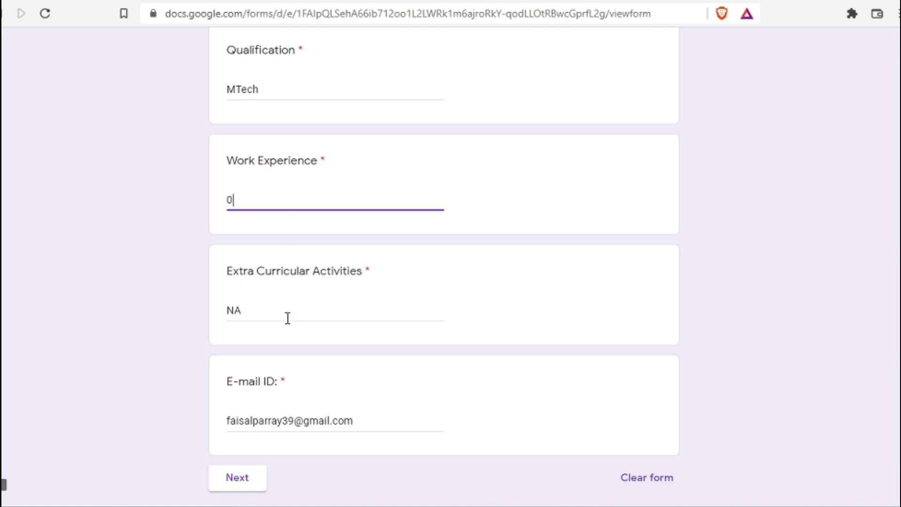
left_click(248, 479)
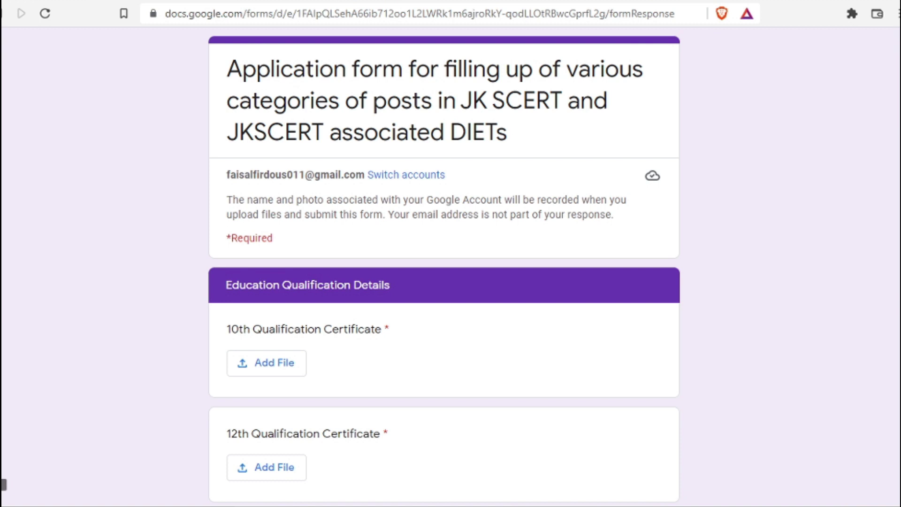
- Upload the file "10th marks card.jpg" as the 10th Qualification Certificate
scroll(644, 178, "down", 3)
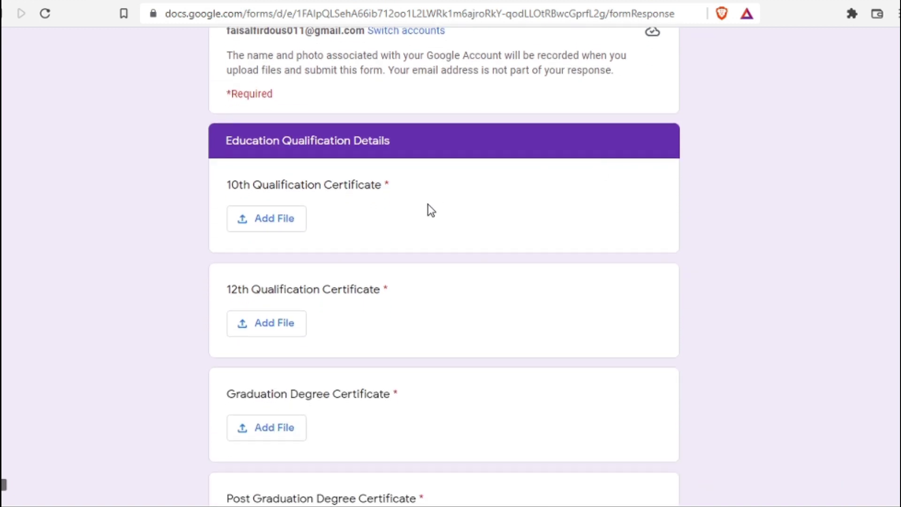
left_click(261, 220)
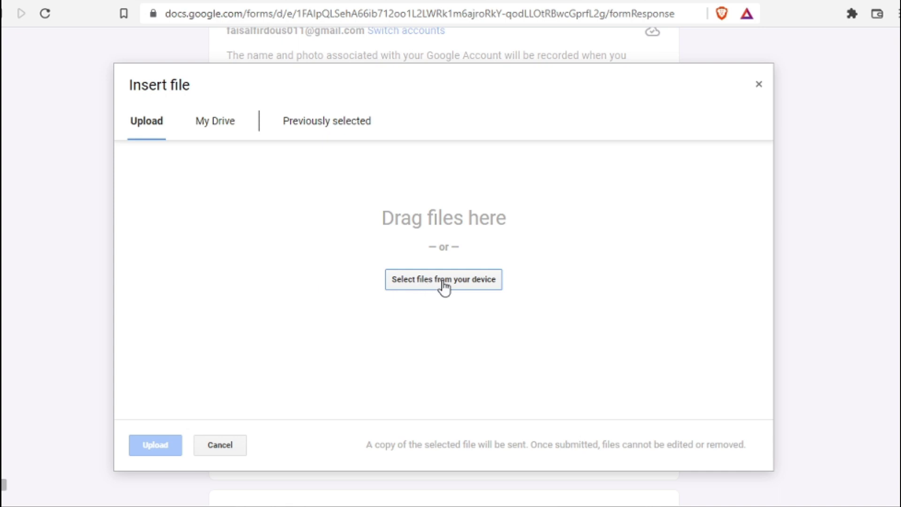
left_click(443, 282)
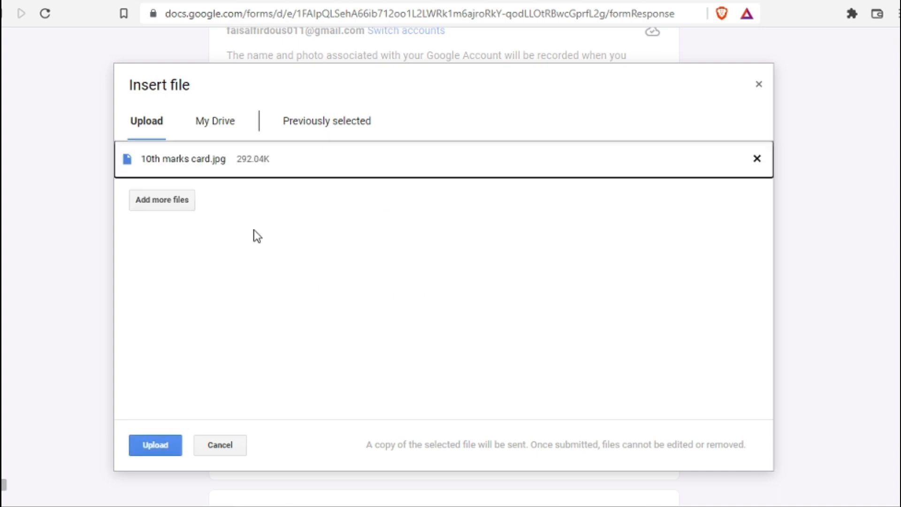
left_click(159, 447)
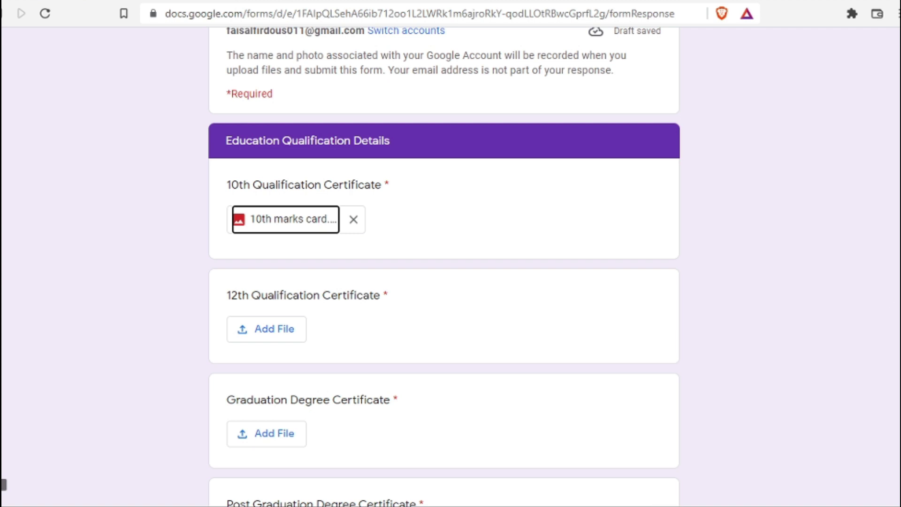
scroll(443, 267, "down", 5)
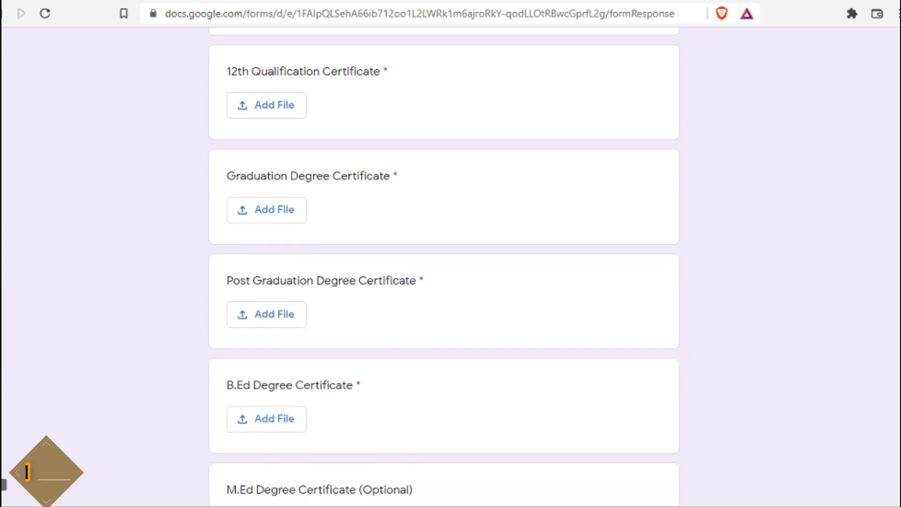
- Review the remaining certificate upload fields down to the education qualification sheet format, and switch to the blank Excel workbook
scroll(444, 268, "down", 1)
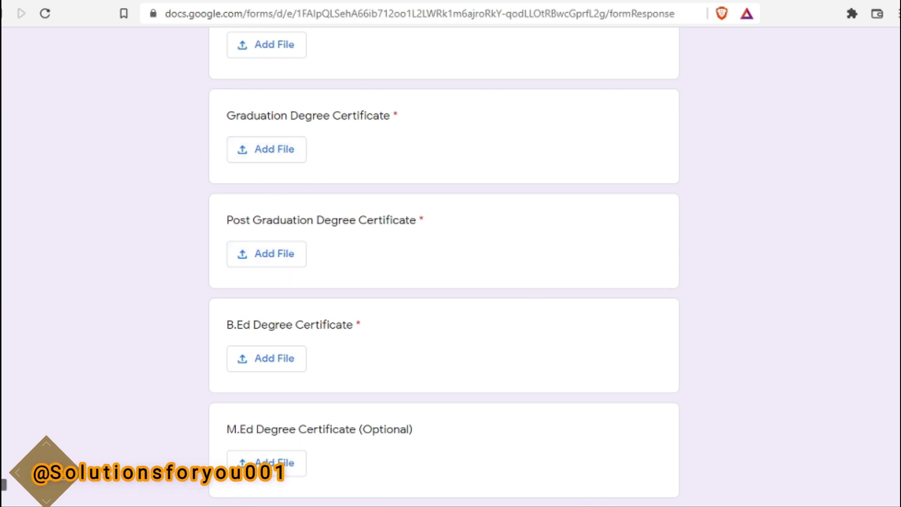
scroll(443, 267, "down", 4)
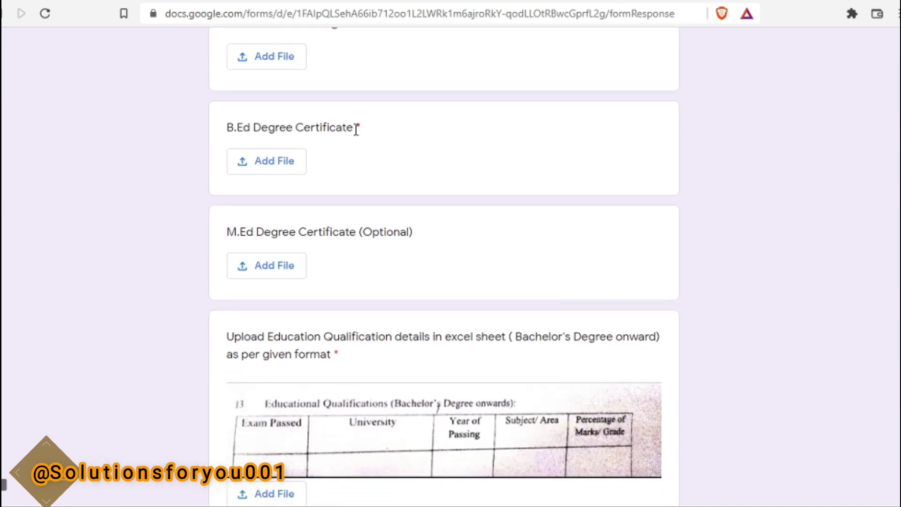
left_click_drag(354, 127, 364, 132)
left_click(315, 165)
scroll(647, 296, "down", 3)
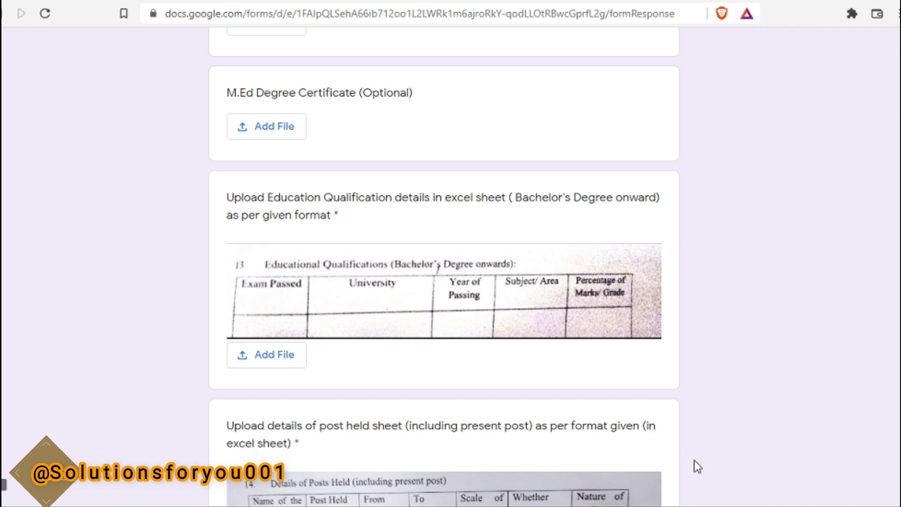
key("alt+Tab")
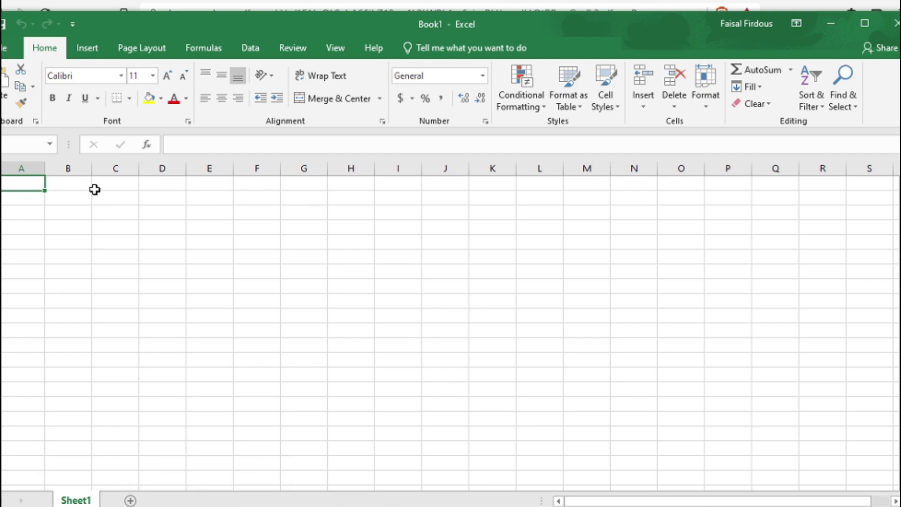
left_click(23, 198)
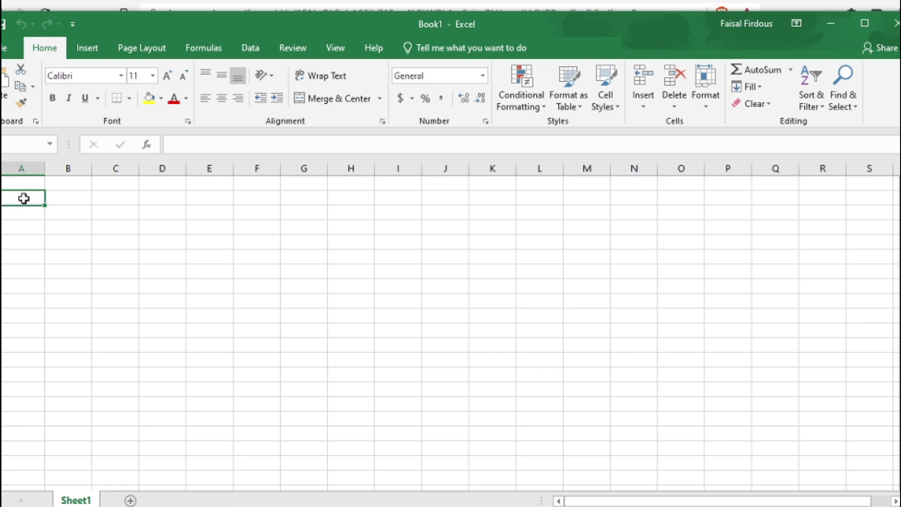
left_click(28, 186)
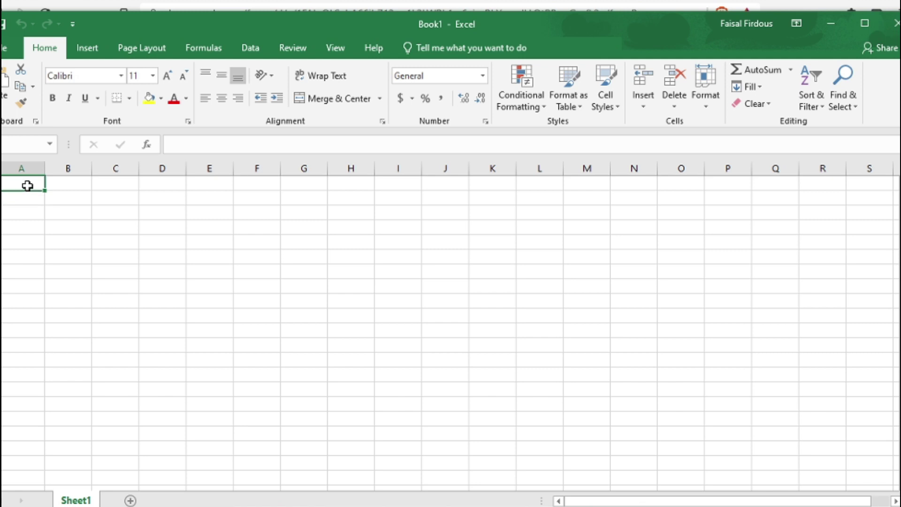
type("De")
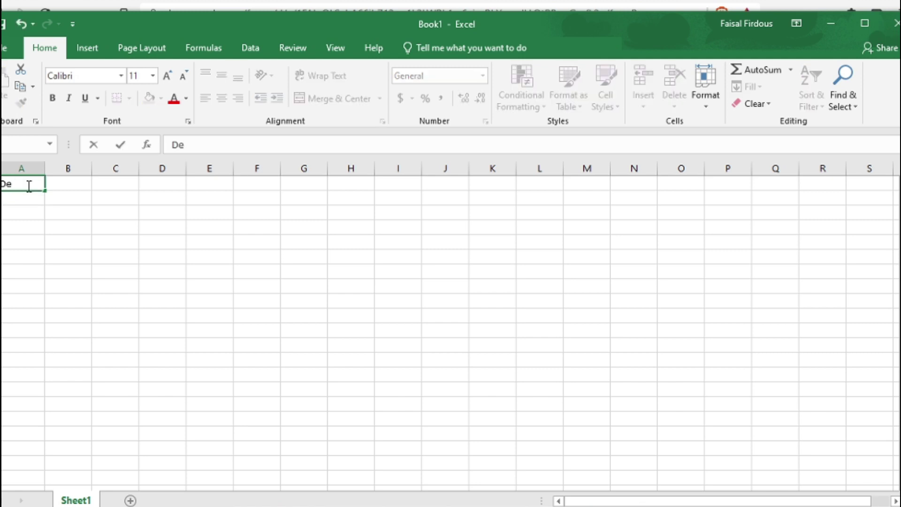
type("parment")
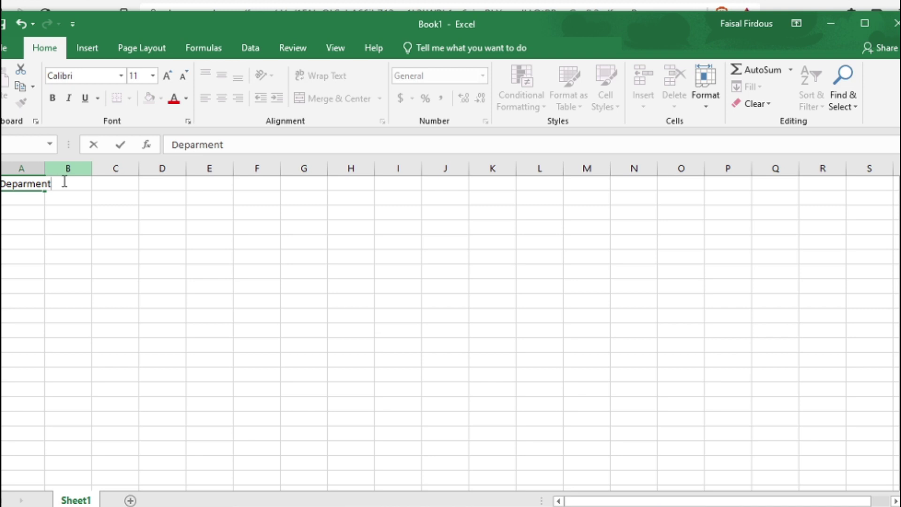
key("BackSpace")
key("BackSpace")
key("BackSpace")
key("BackSpace")
key("BackSpace")
key("BackSpace")
key("BackSpace")
key("BackSpace")
key("BackSpace")
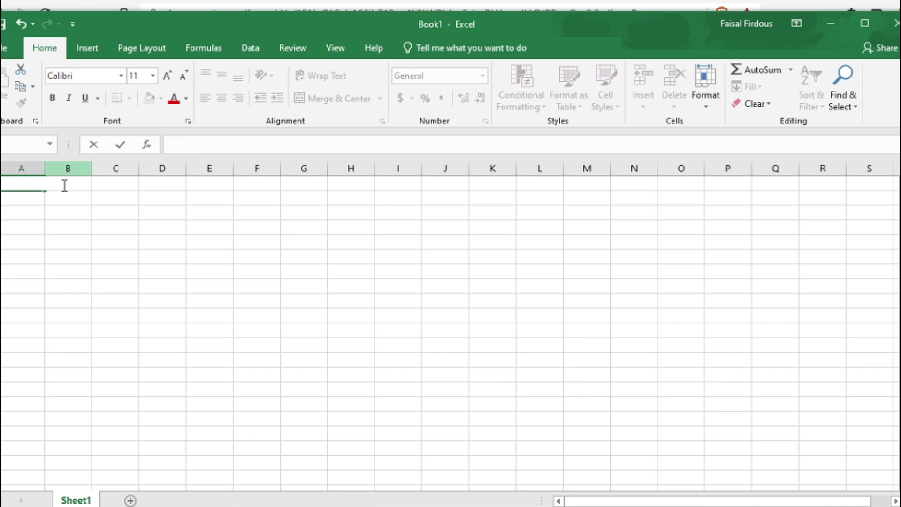
- Enter the column heading "Exam pASSed" in cell A1 of the blank sheet
type("Exam pASS")
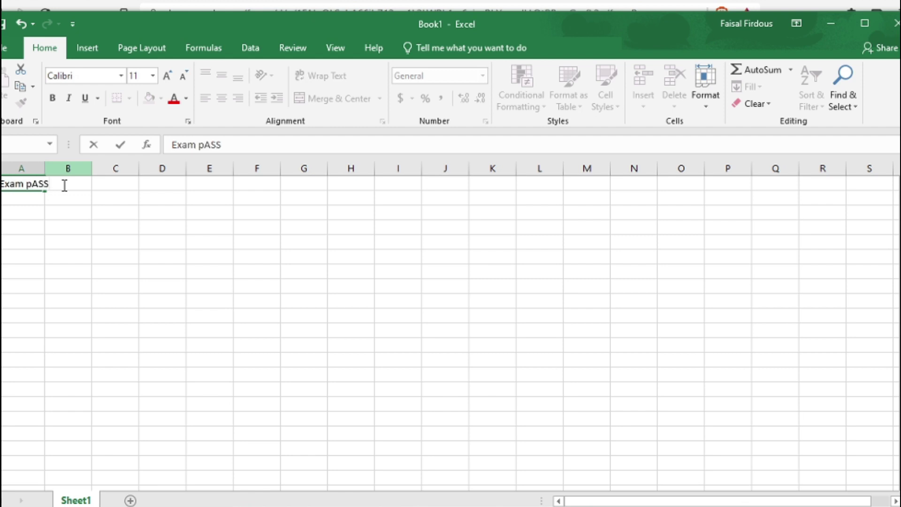
type("ed")
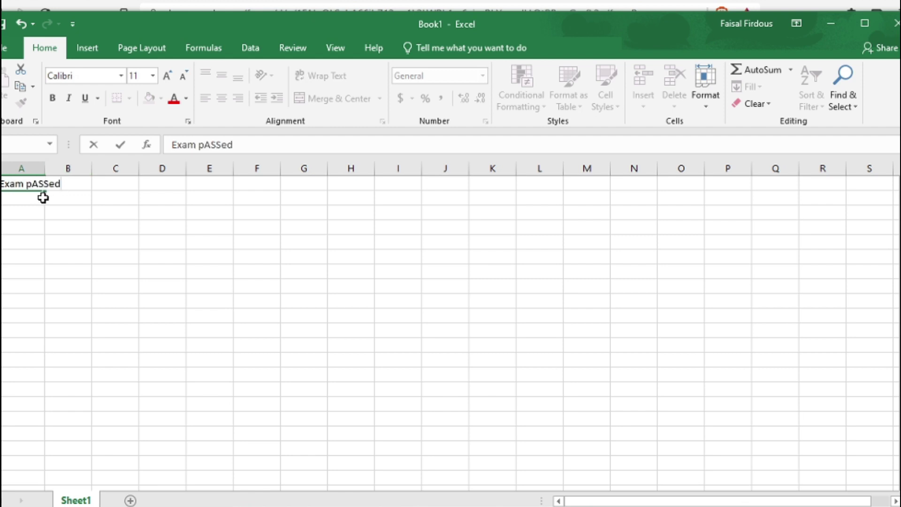
left_click(33, 199)
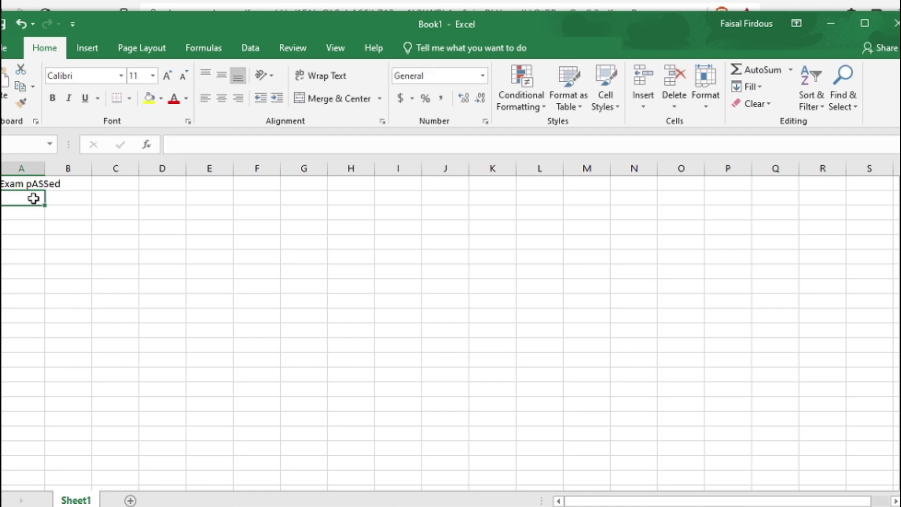
double_click(33, 198)
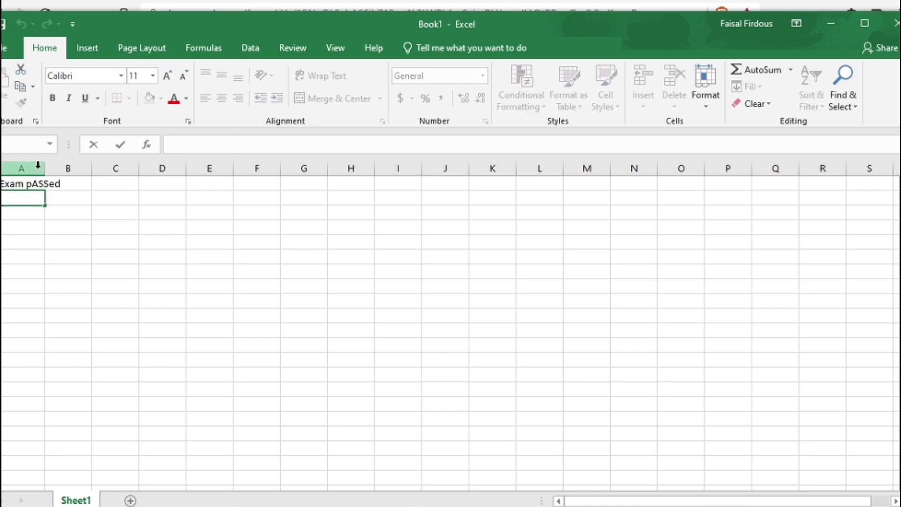
left_click(108, 183)
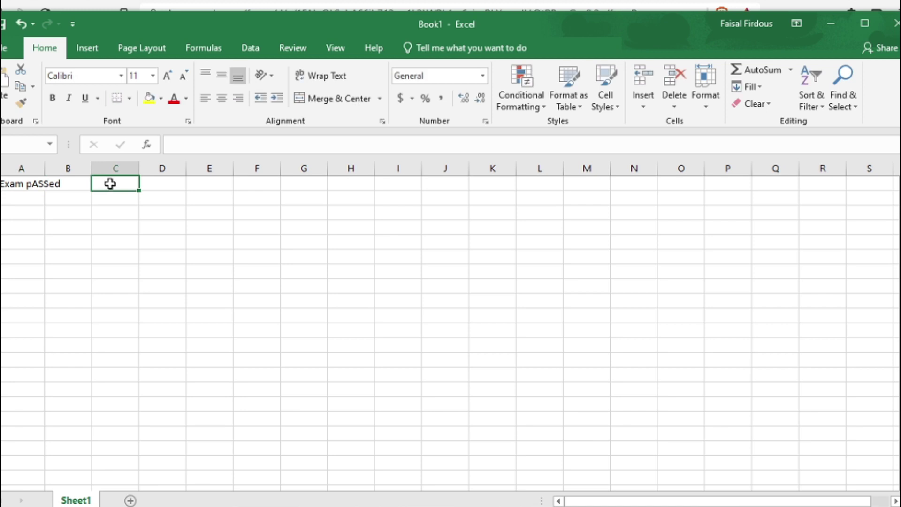
left_click(155, 185)
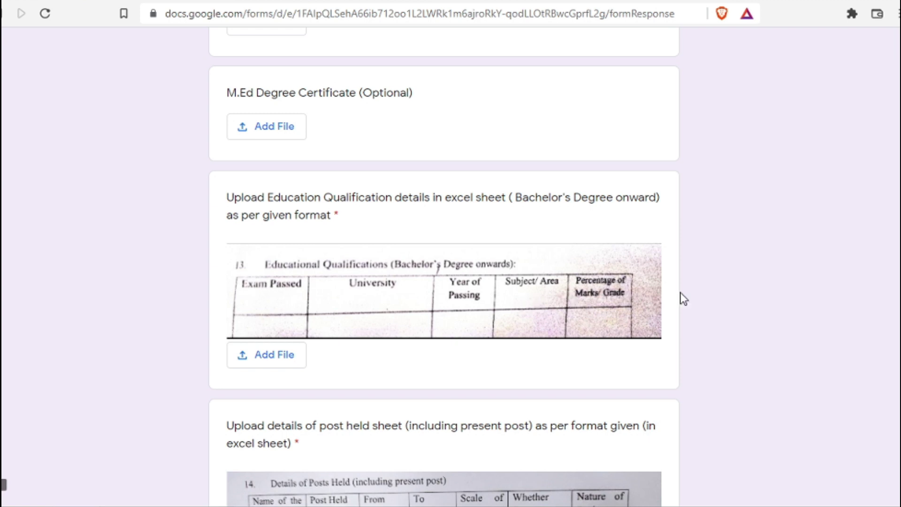
- Return to the Google Forms application and review the format of the posts held sheet and the experience document upload
scroll(895, 295, "down", 1)
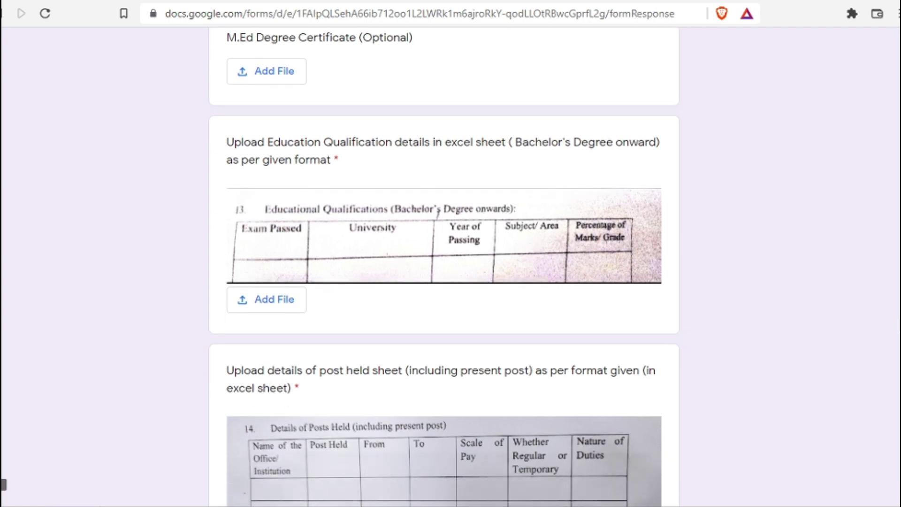
left_click(731, 505)
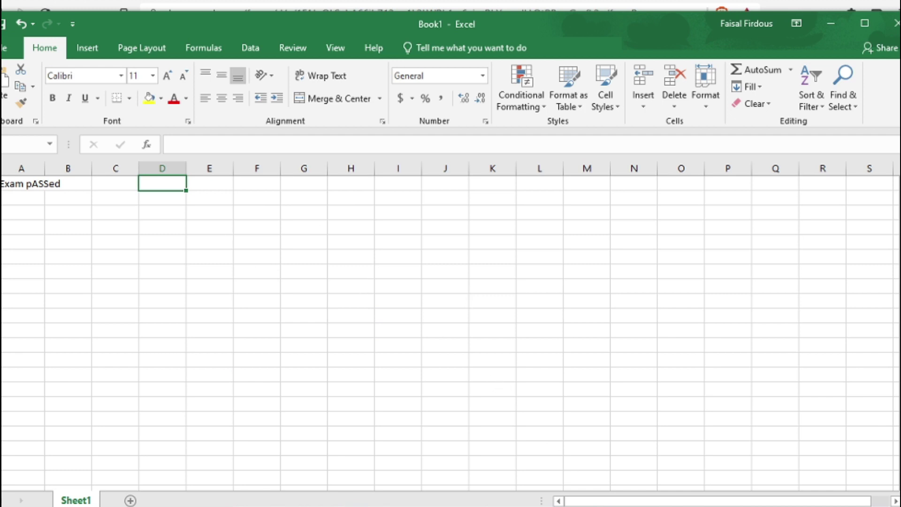
key("alt+Tab")
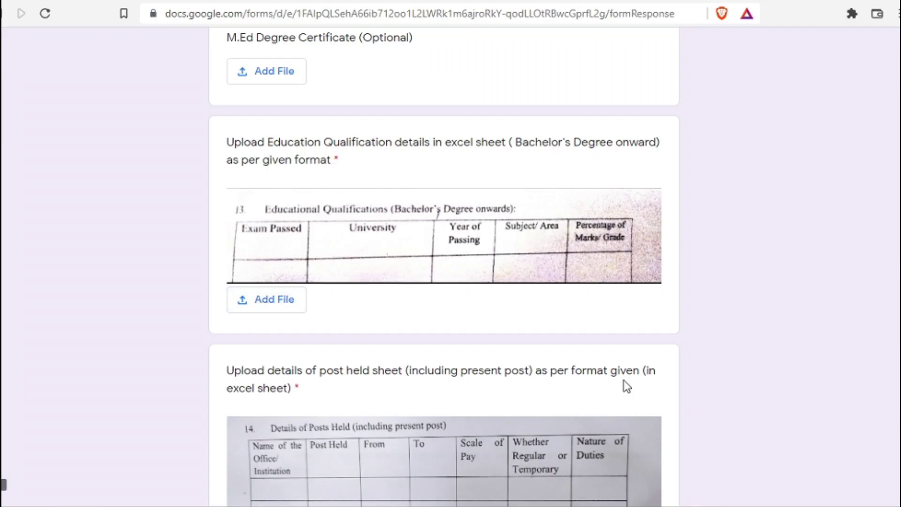
scroll(567, 238, "down", 4)
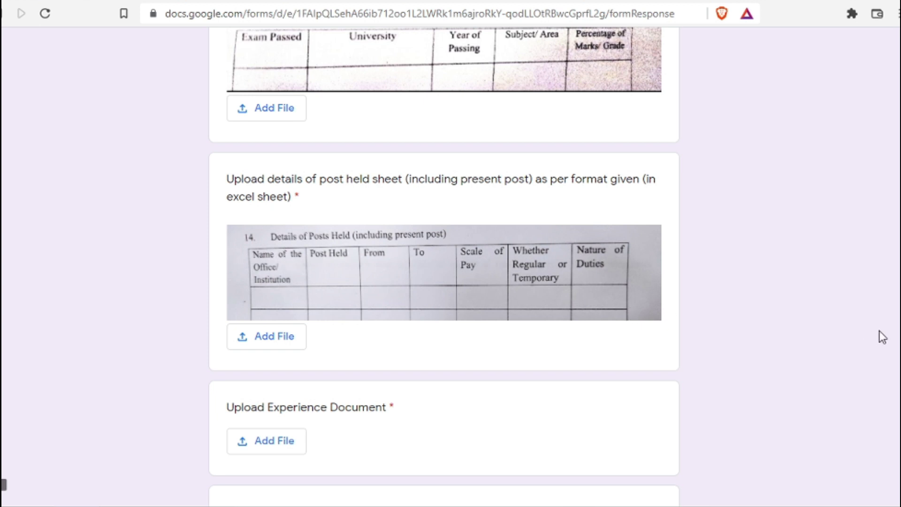
scroll(444, 266, "down", 1)
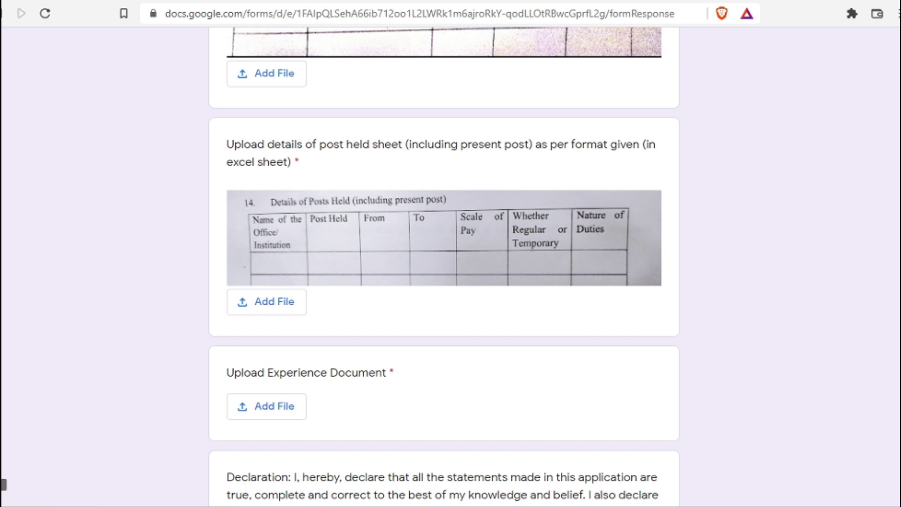
scroll(612, 304, "down", 3)
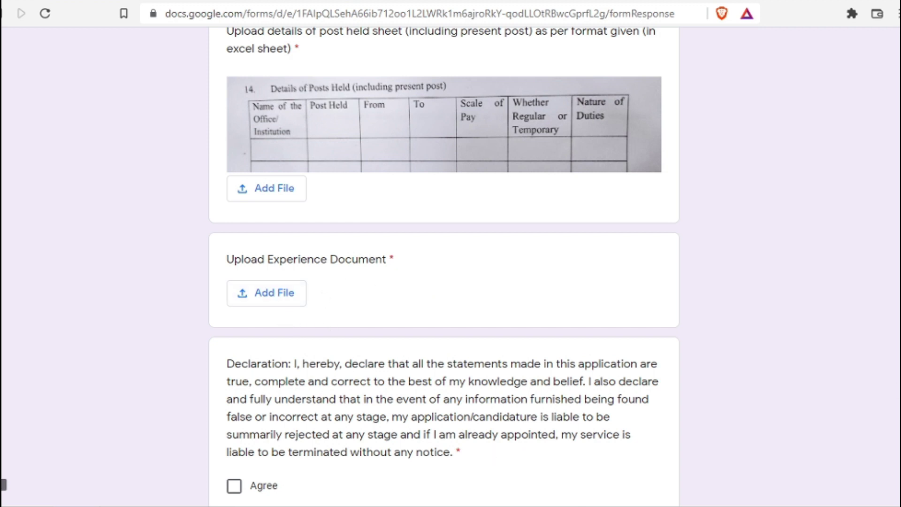
- Agree to the declaration at the end of the form and try to submit the application
scroll(444, 262, "down", 3)
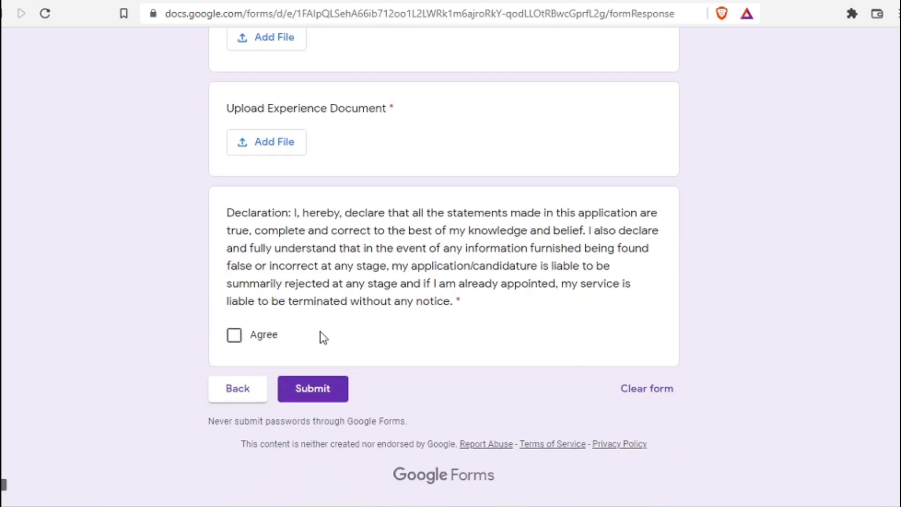
left_click(236, 335)
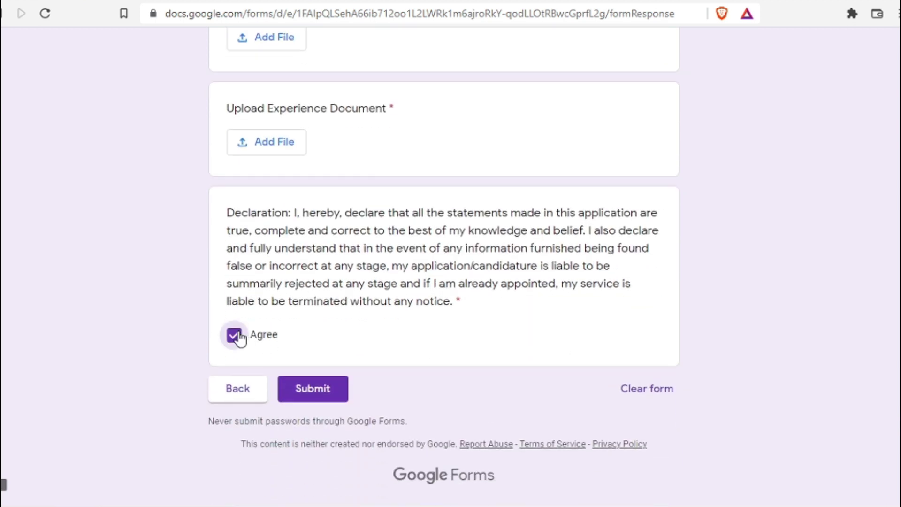
left_click(310, 390)
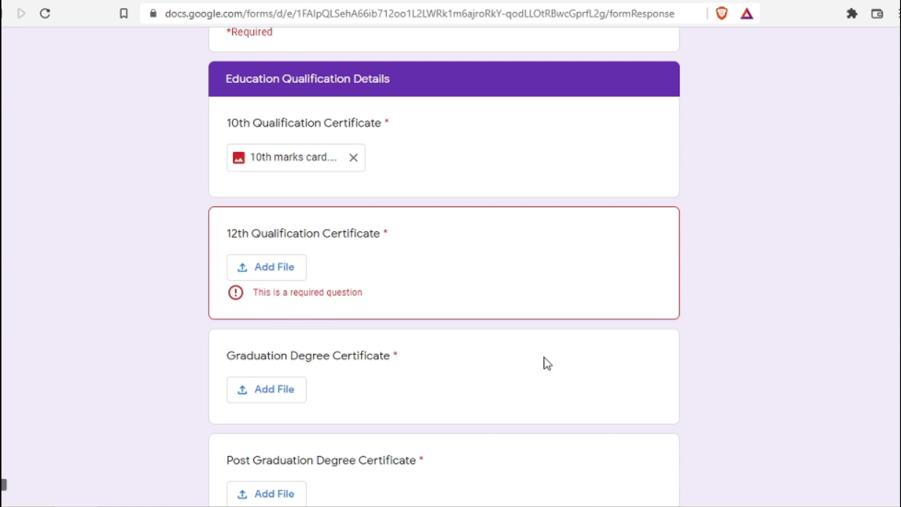
- Check the required mark on the 12th Qualification Certificate and review the remaining upload questions below it
left_click_drag(388, 234, 380, 233)
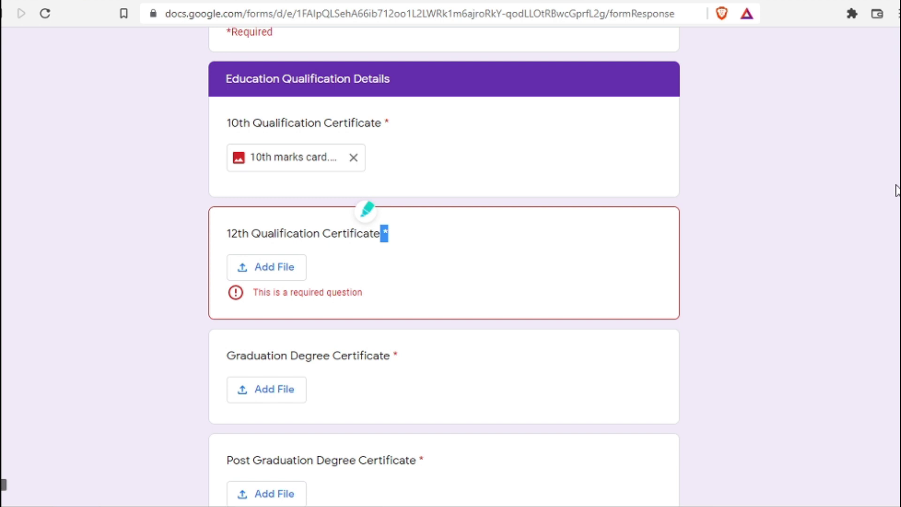
scroll(803, 230, "down", 5)
scroll(444, 267, "down", 15)
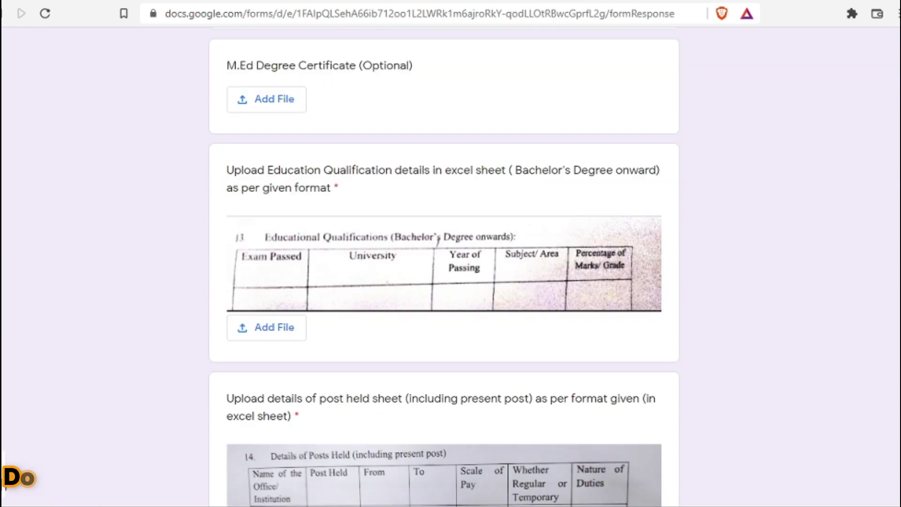